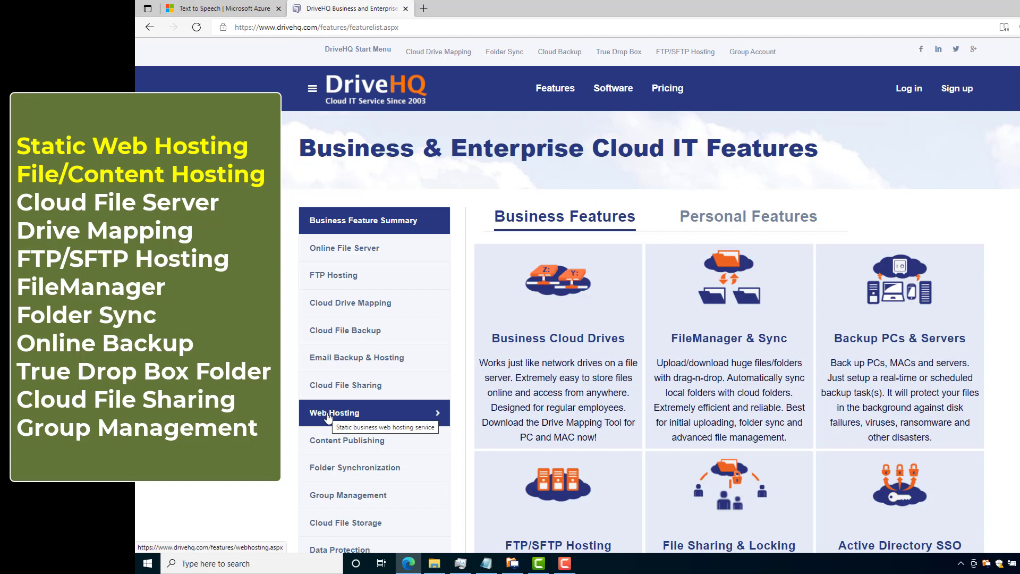
Step: View the static web hosting feature page and open the Publishes page from the DriveHQ start menu links
click(328, 416)
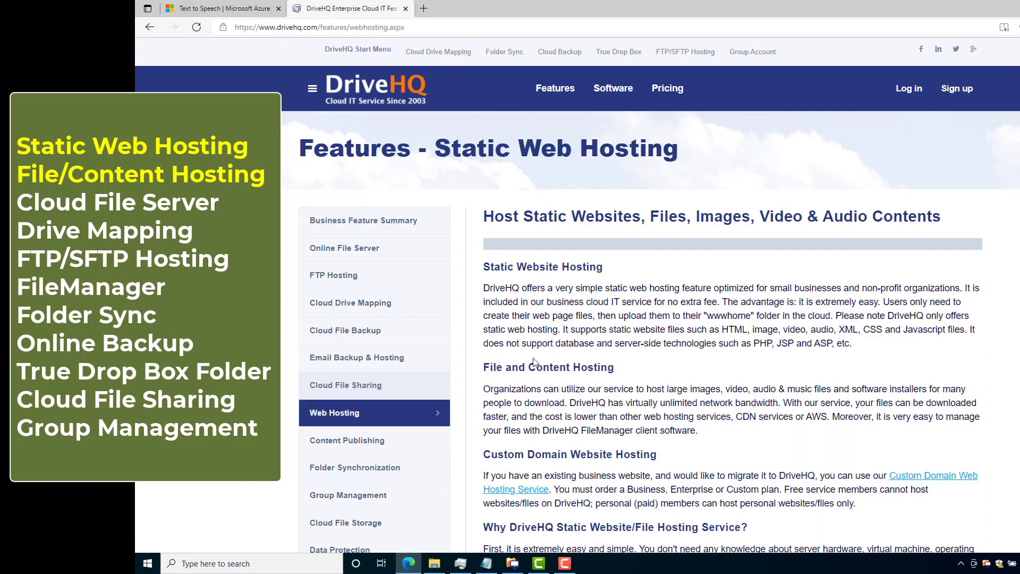
scroll(665, 313, down, 1)
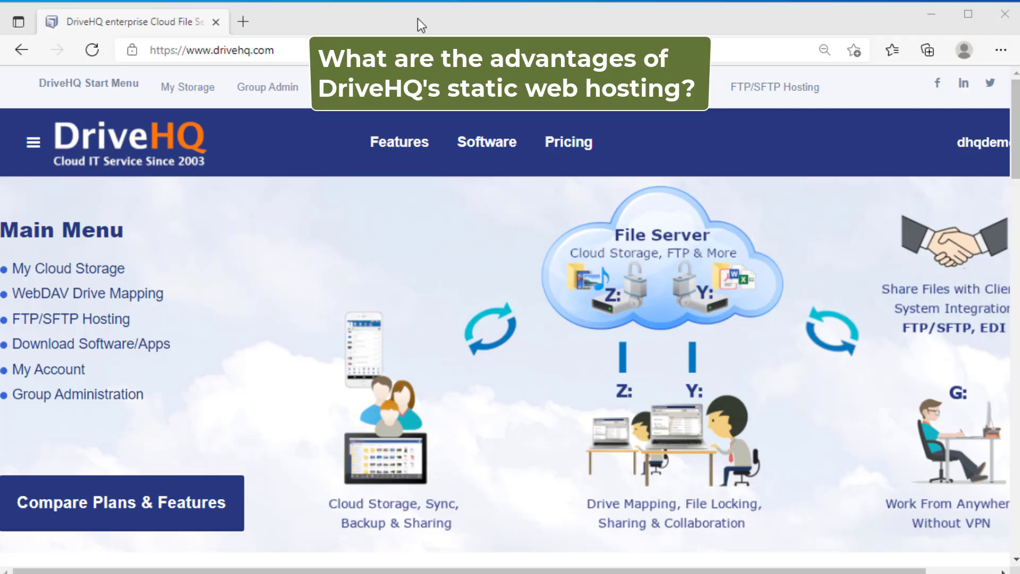
mouse_move(250, 132)
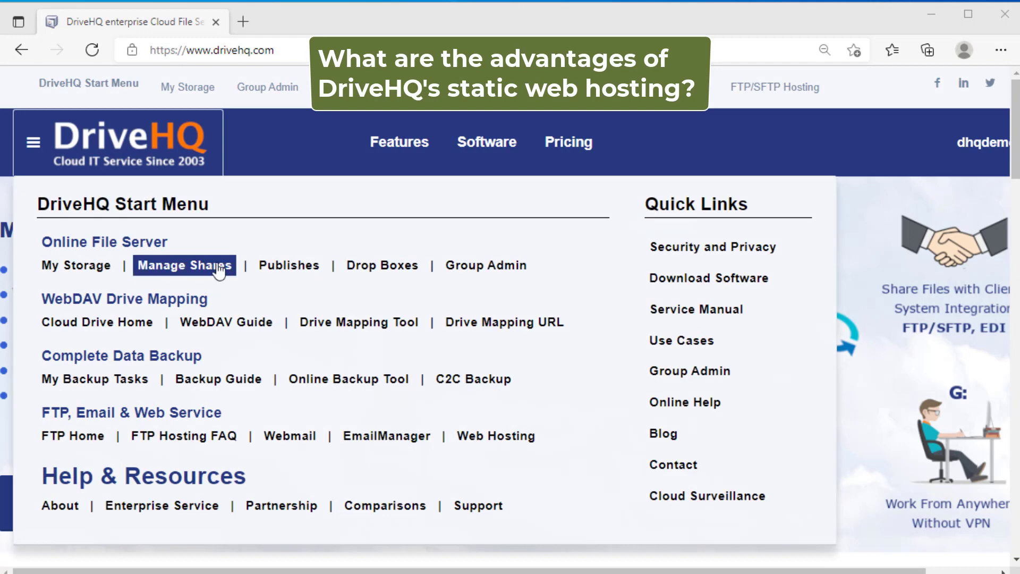
click(289, 264)
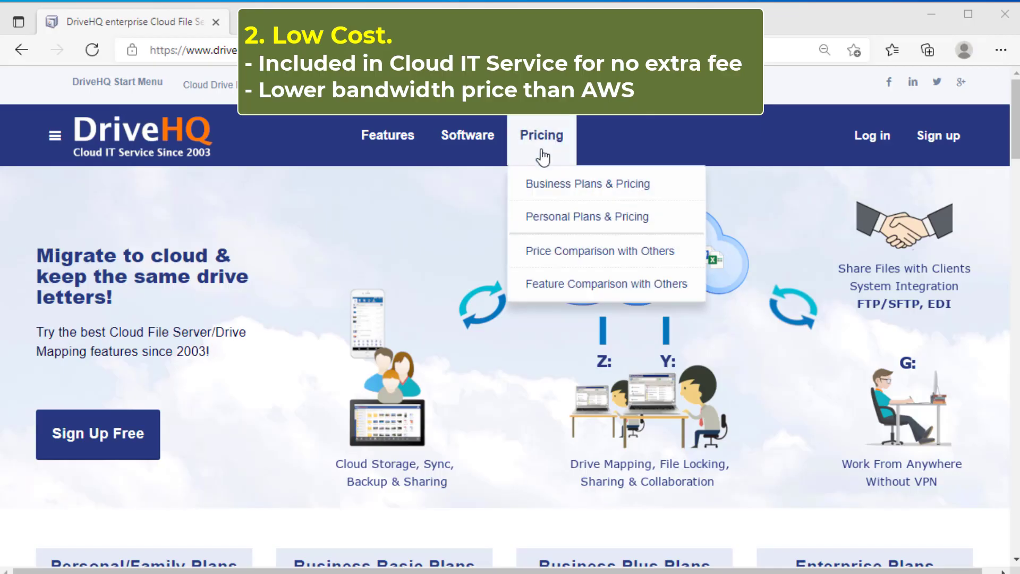
Step: Examine the business plan pricing and the price comparison with other providers, including the Amazon Web Service cost comparison
click(540, 139)
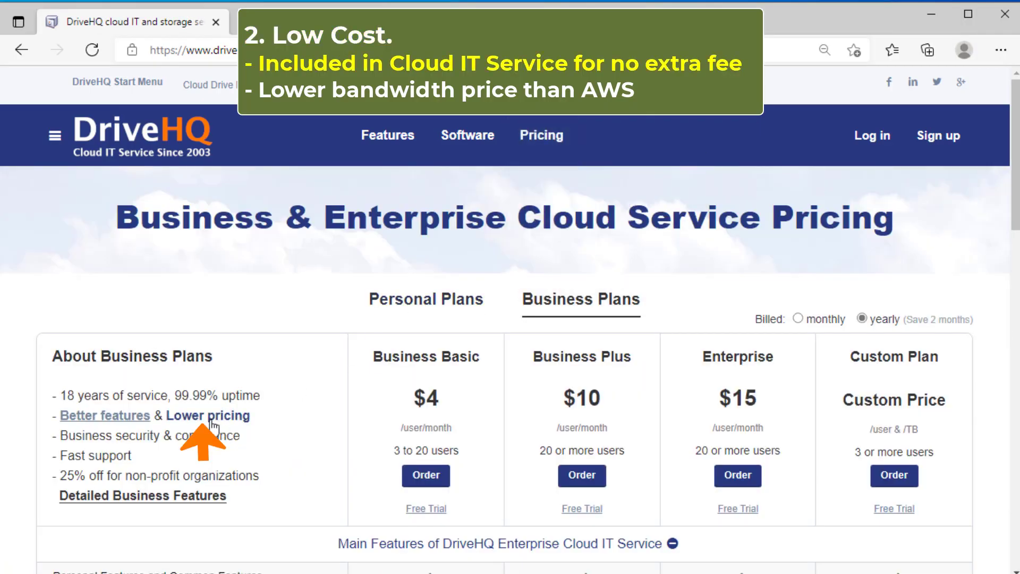
click(212, 418)
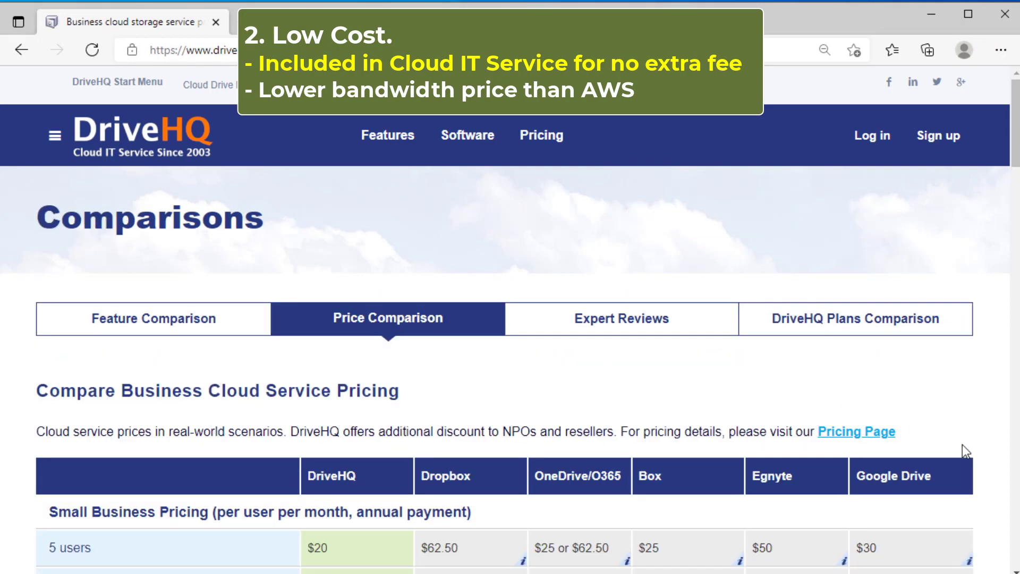
scroll(1017, 495, down, 15)
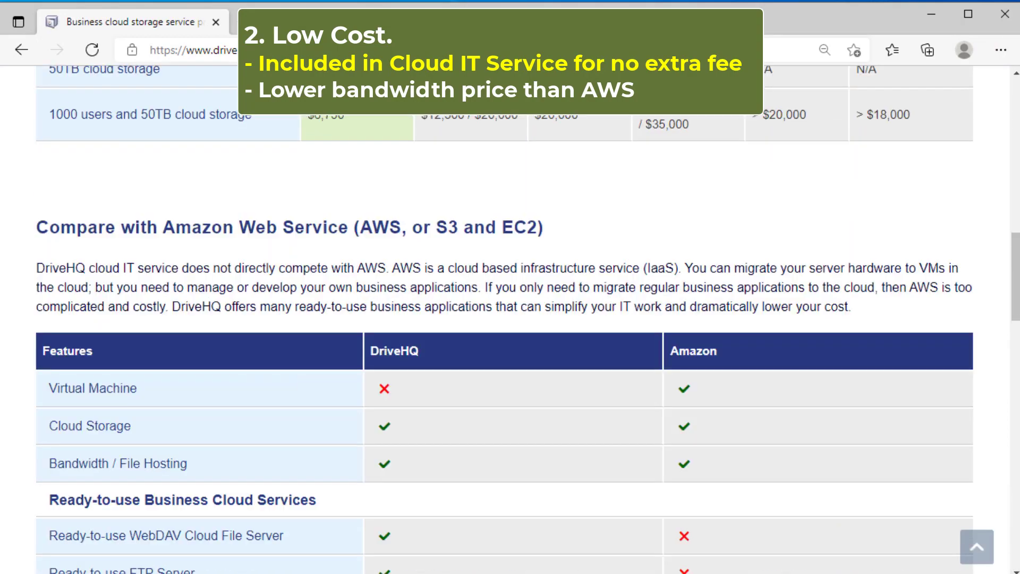
scroll(1013, 303, down, 3)
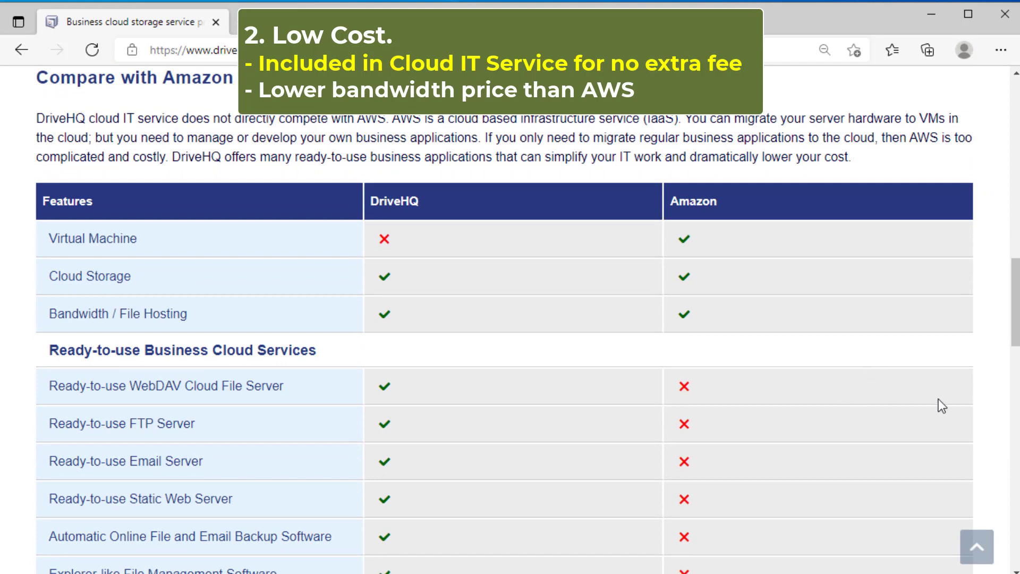
scroll(1017, 524, down, 9)
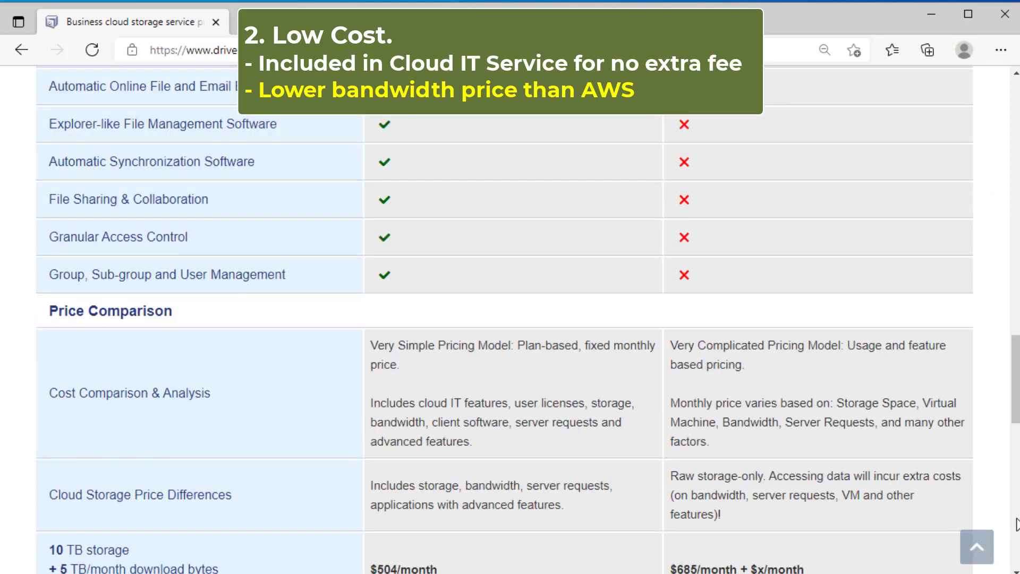
scroll(927, 458, down, 4)
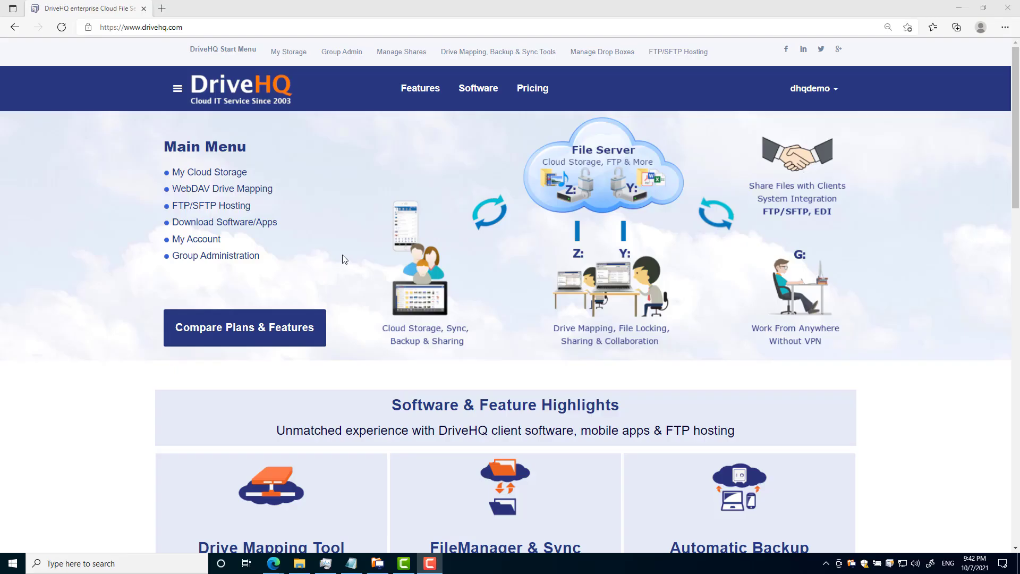
Step: Enable the account's static website through the Web Hosting feature page, accepting the membership agreement
click(414, 93)
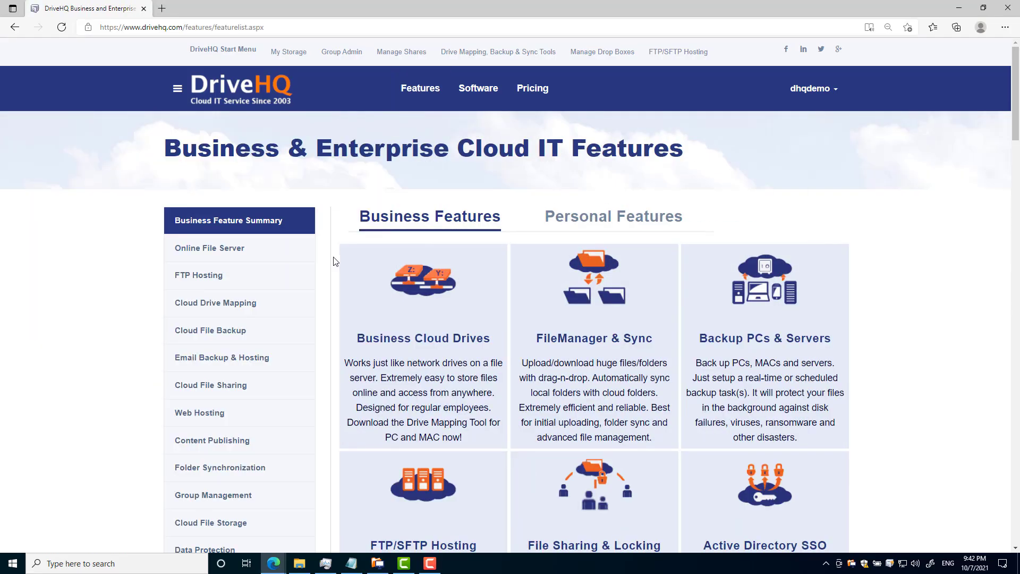
click(211, 413)
scroll(211, 413, down, 7)
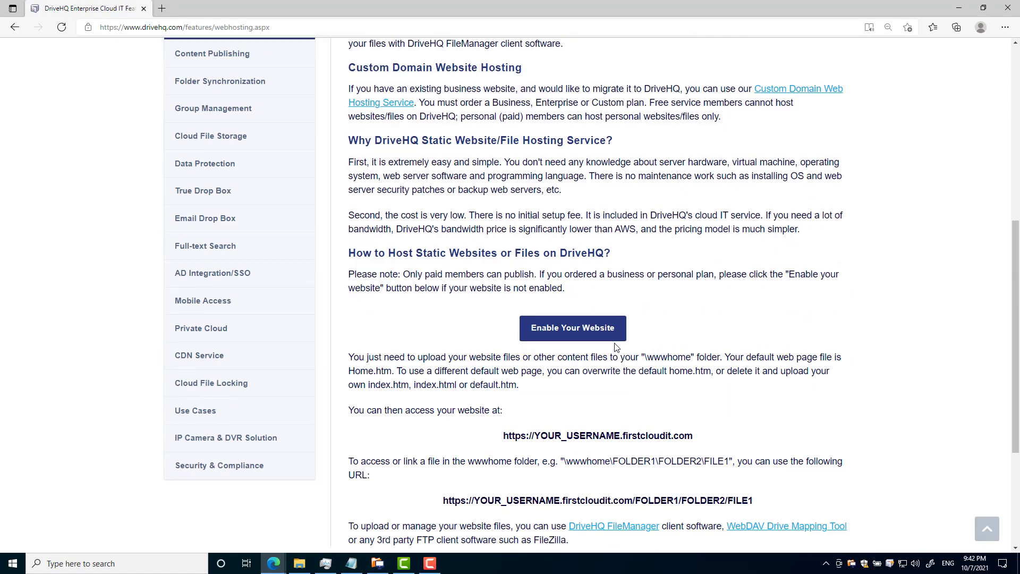
click(566, 333)
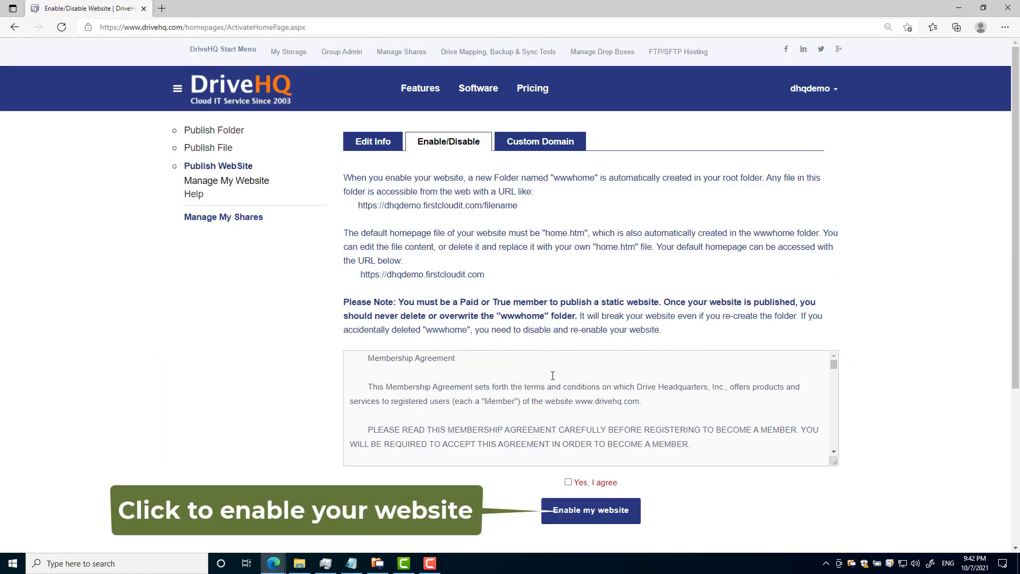
click(568, 482)
click(584, 513)
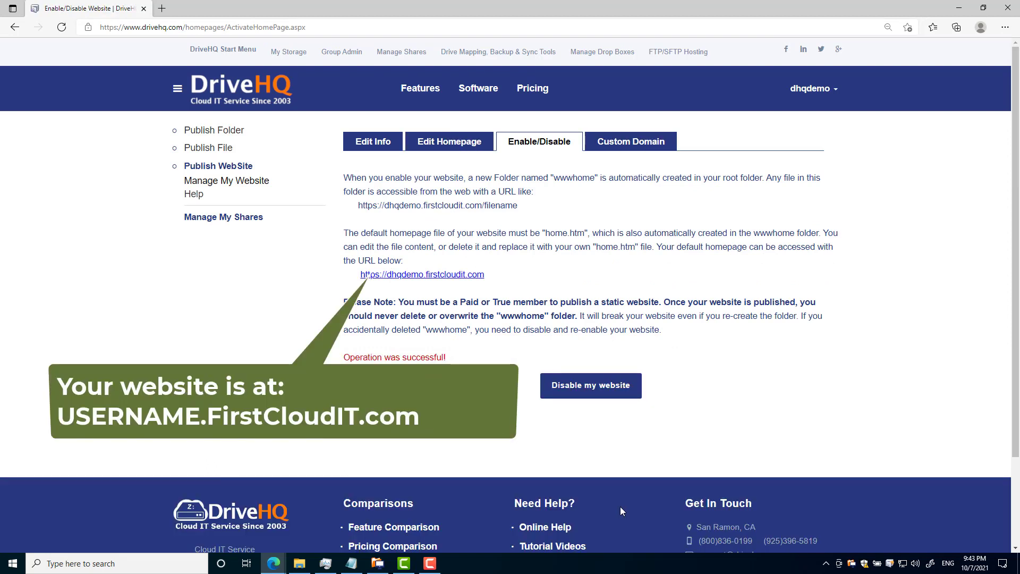
Step: View the enabled website's default homepage, and open the wwwhome folder in My Storage
click(416, 276)
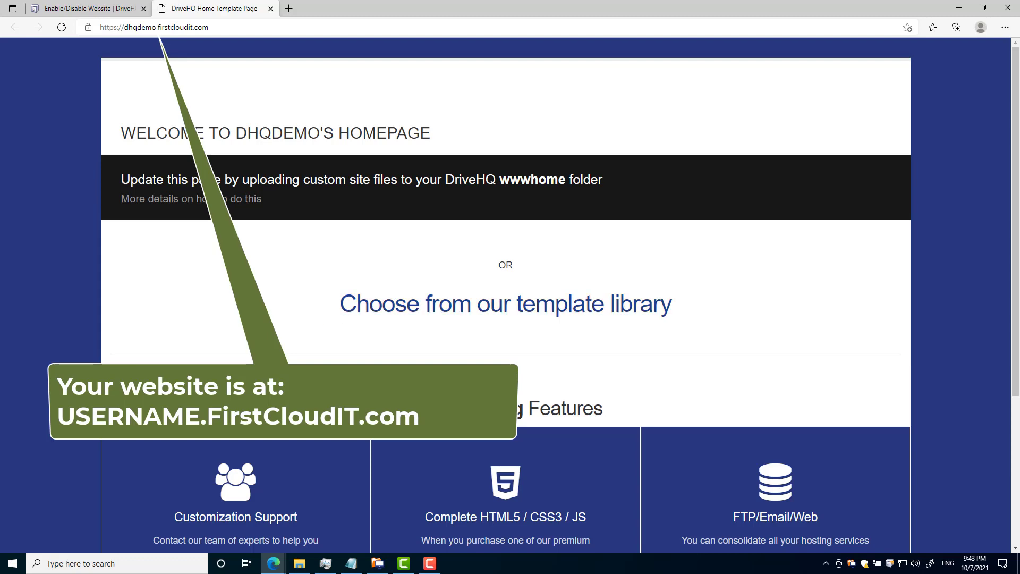
click(88, 8)
mouse_move(184, 77)
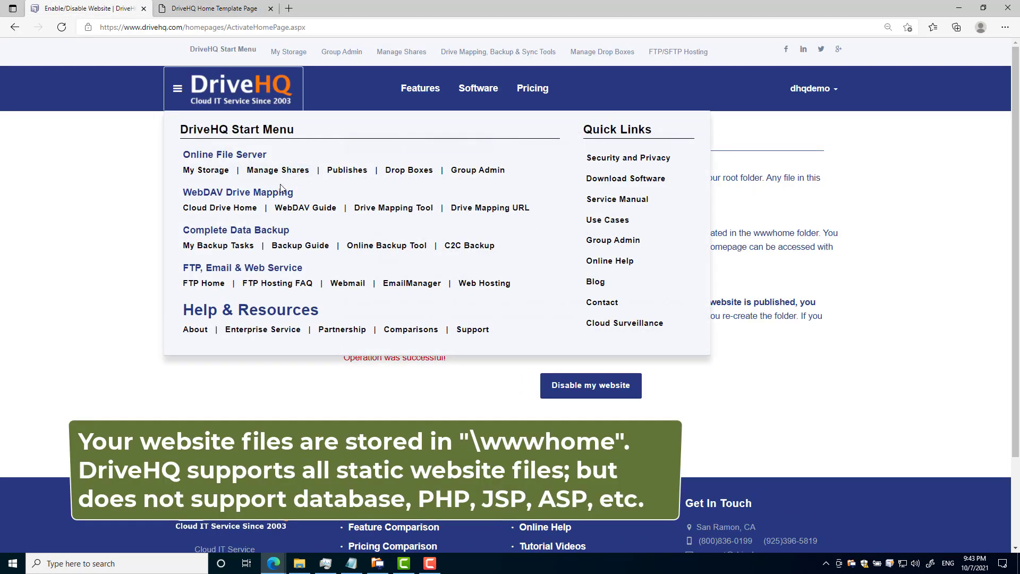
click(203, 172)
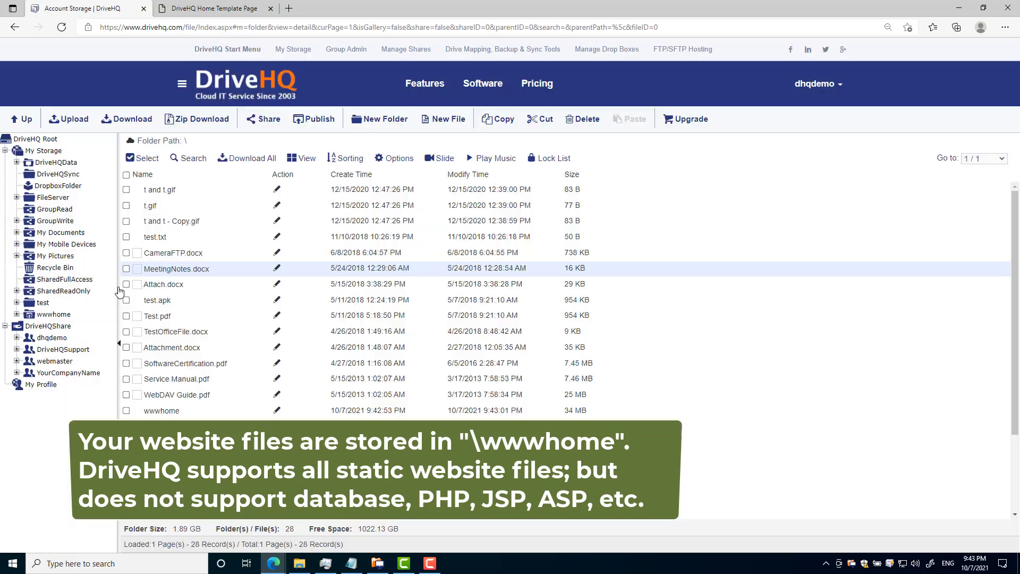
click(47, 317)
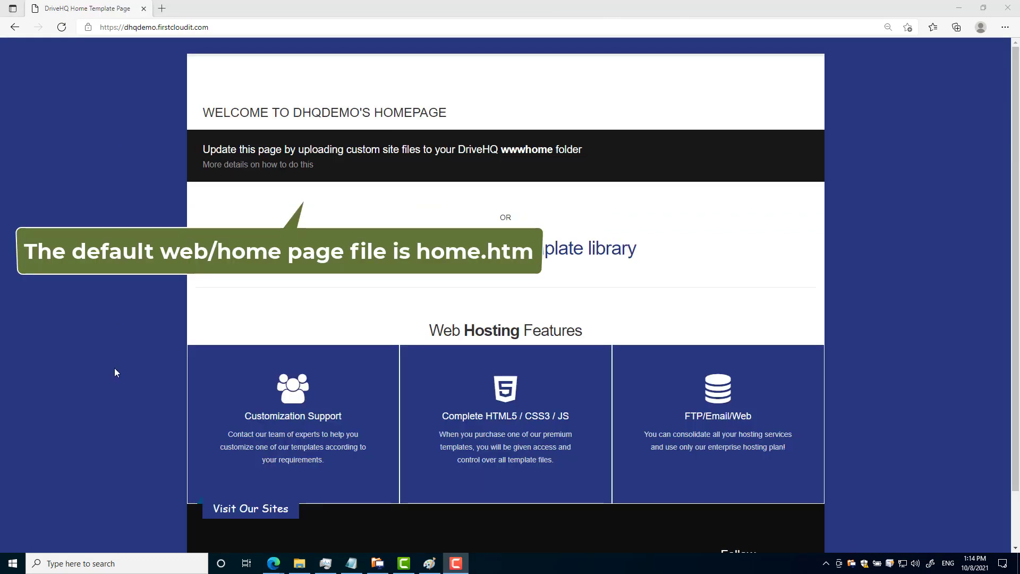
Step: Switch to DriveHQ FileManager, download home.htm from \wwwhome to C:\temp, and open the downloaded copy in Notepad
click(378, 563)
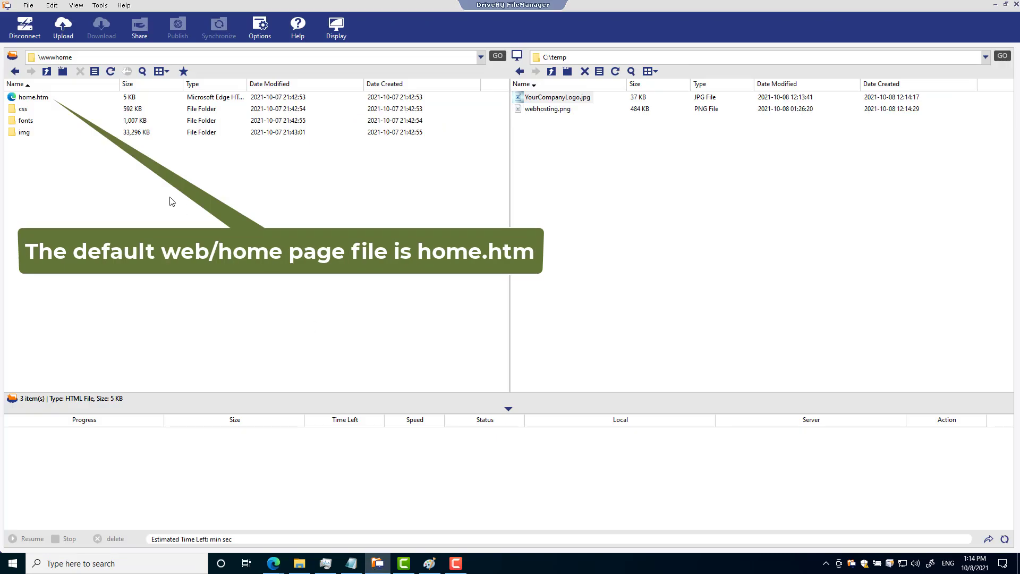
drag(41, 106, 554, 216)
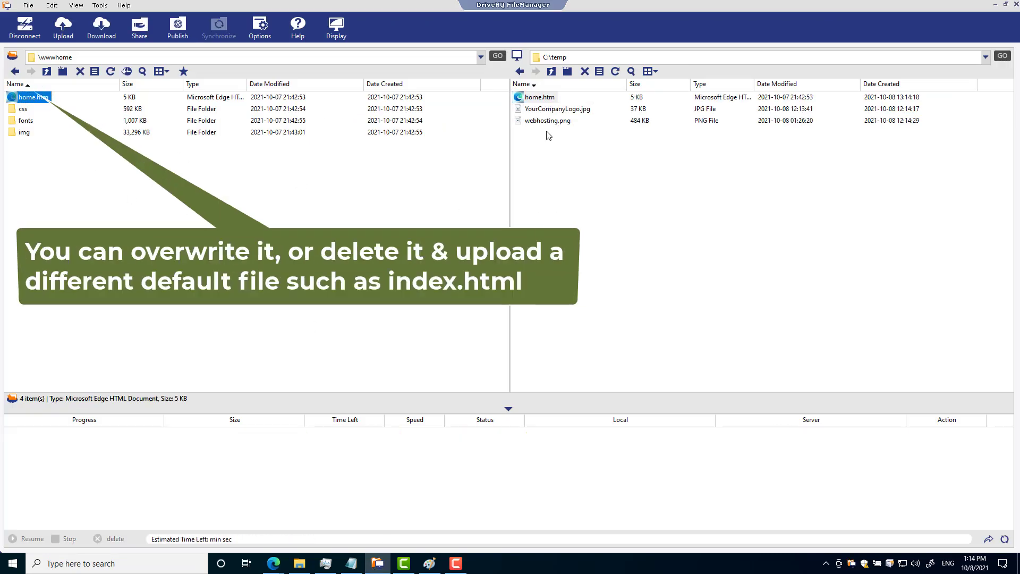
click(530, 99)
click(558, 116)
click(511, 277)
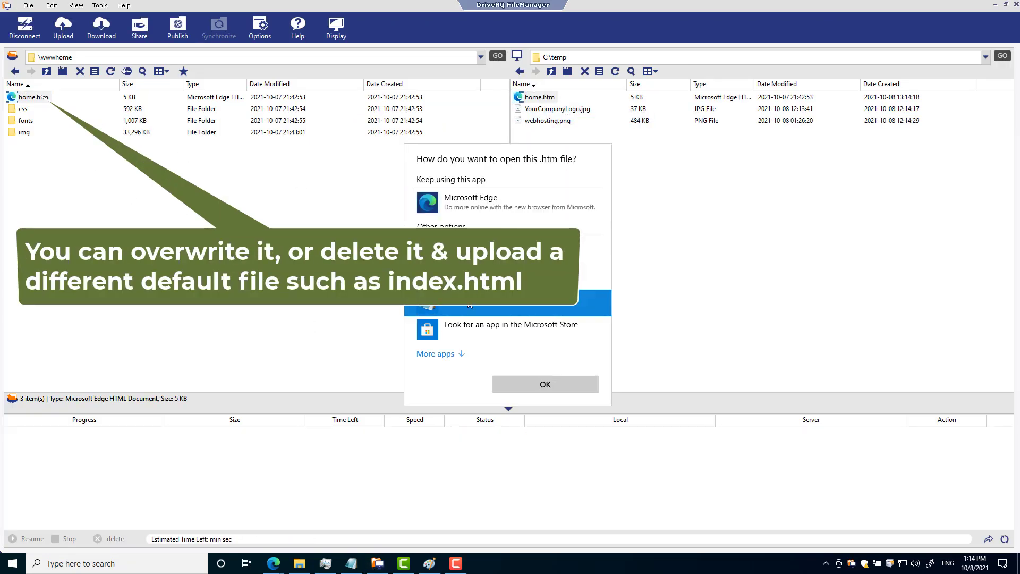
click(536, 385)
scroll(643, 335, down, 4)
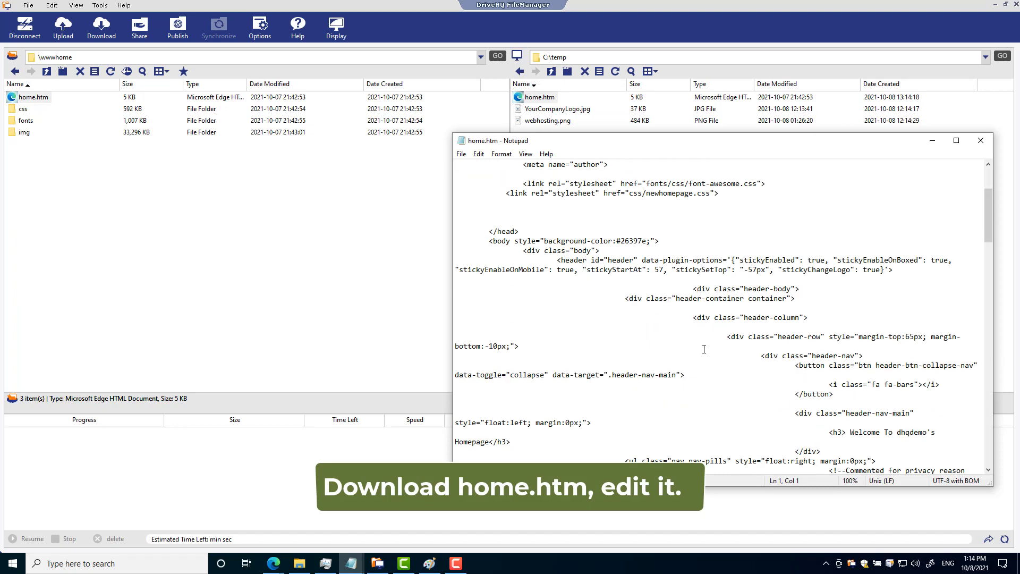
Step: Insert <img src='images/yourcompanylogo.jpg' /> on a new line above the Welcome heading in home.htm and save the file
double_click(719, 145)
click(599, 248)
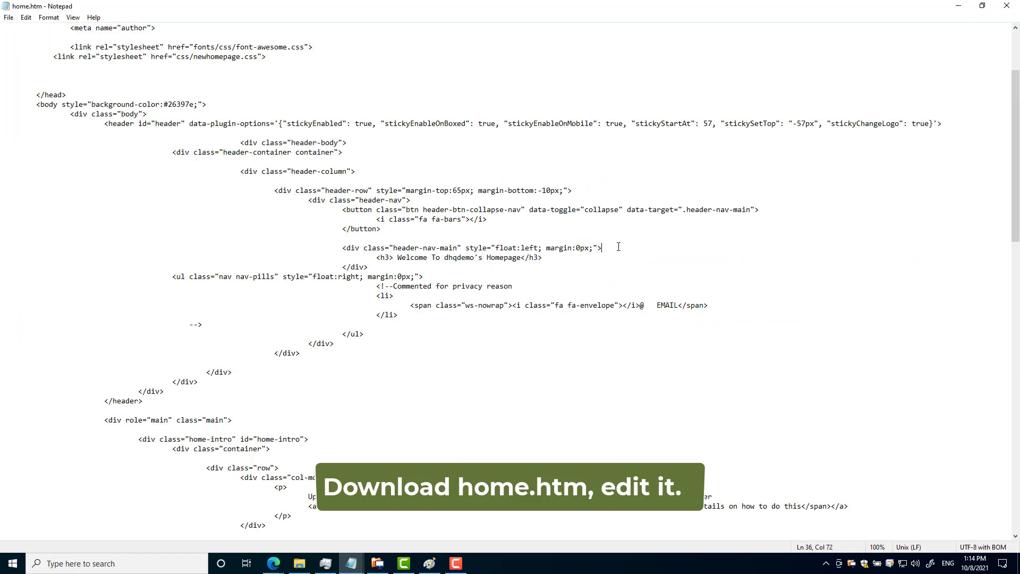
key(Return)
text(<img src=)
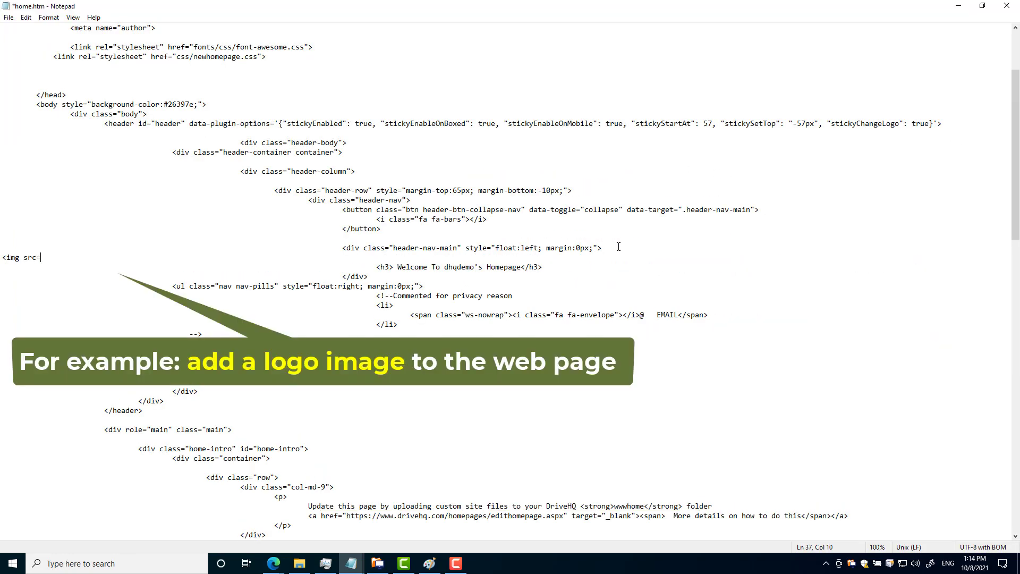
text('images/yourcompanylogo.jpg' />)
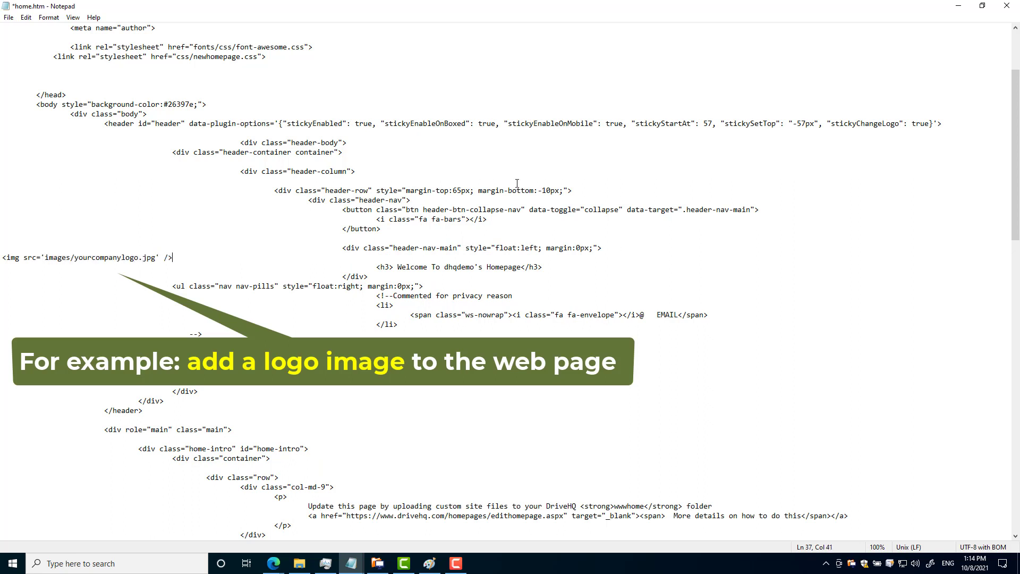
click(8, 17)
click(23, 66)
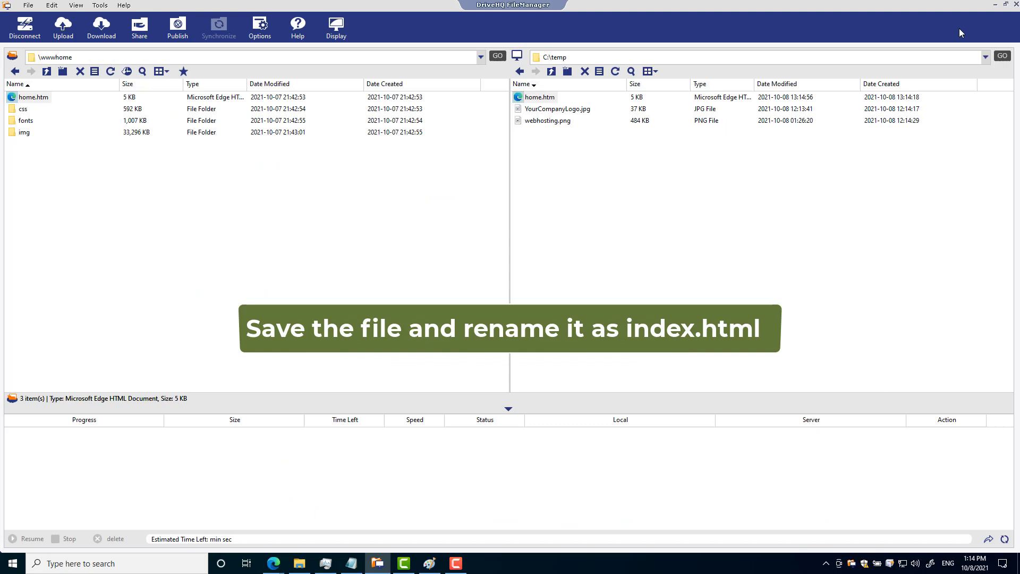
Step: Rename the edited home.htm in C:\temp to index.html
click(539, 97)
text(index.html)
key(Return)
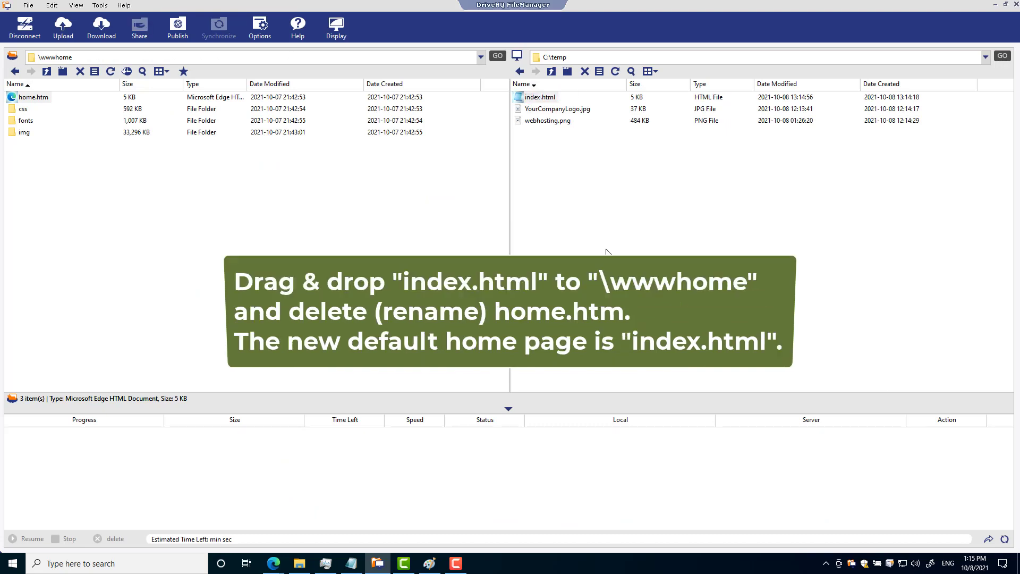
Step: Upload index.html to \wwwhome and rename the home.htm stored there to homeBackup.htm
drag(539, 97, 64, 138)
click(32, 109)
click(32, 109)
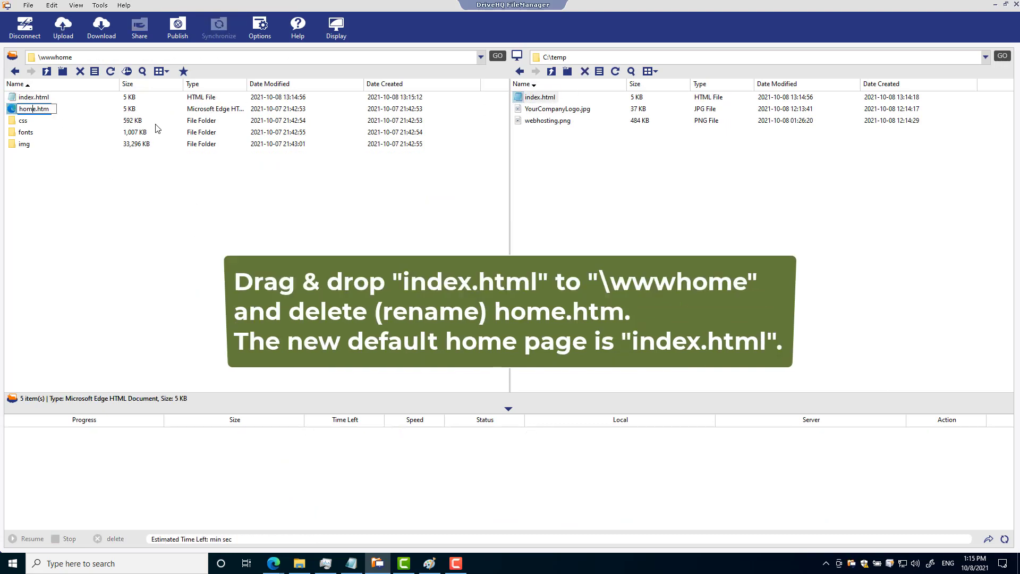
text(Backup)
key(Return)
Step: Create a folder named Images in \wwwhome
right_click(70, 218)
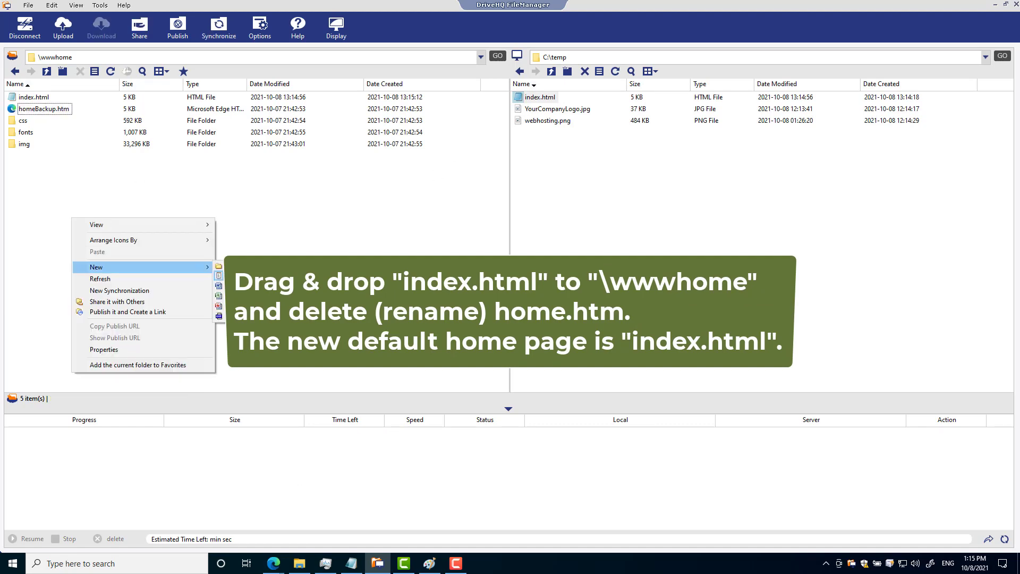
click(106, 264)
text(Images)
key(Return)
Step: Upload YourCompanyLogo.jpg and webhosting.png to the Images folder, and reload the website's homepage in the browser
double_click(37, 100)
click(557, 109)
shift+click(548, 121)
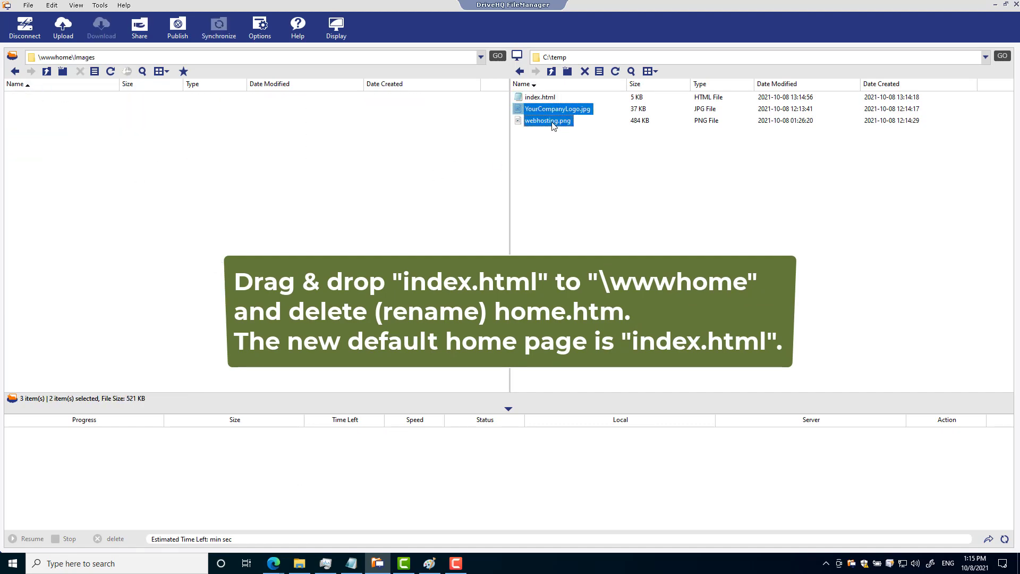
drag(548, 120, 107, 160)
click(46, 72)
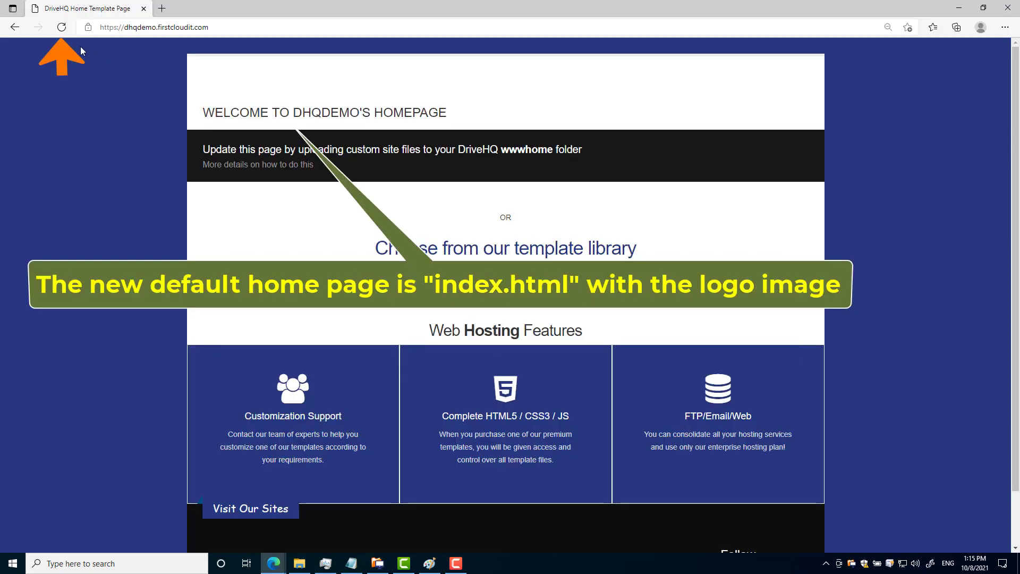
click(63, 28)
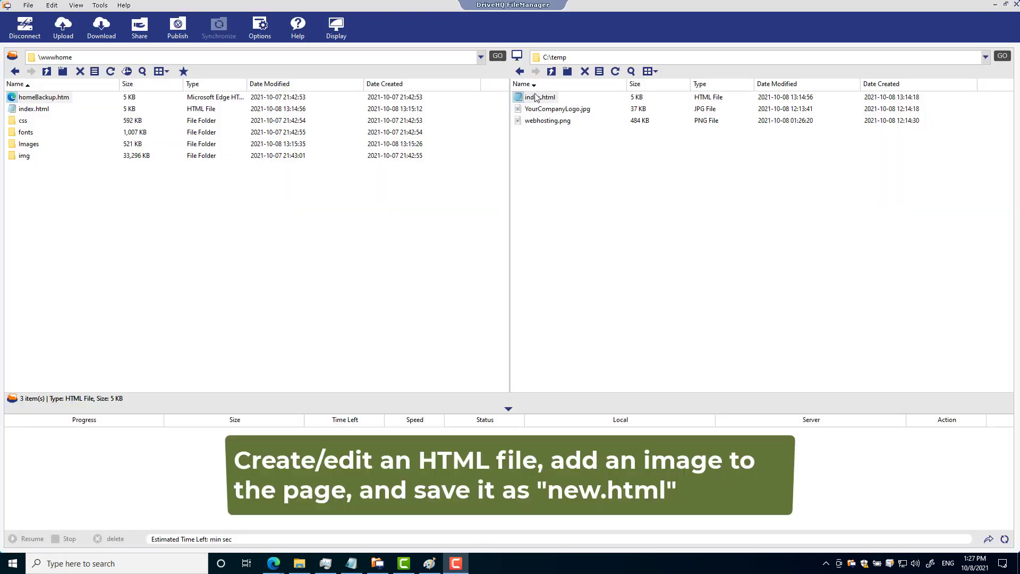
Step: Replace the block after the intro in C:\temp's index.html with a centred, 800px-wide images/webhosting.png paragraph, using Notepad, and save the file
double_click(538, 98)
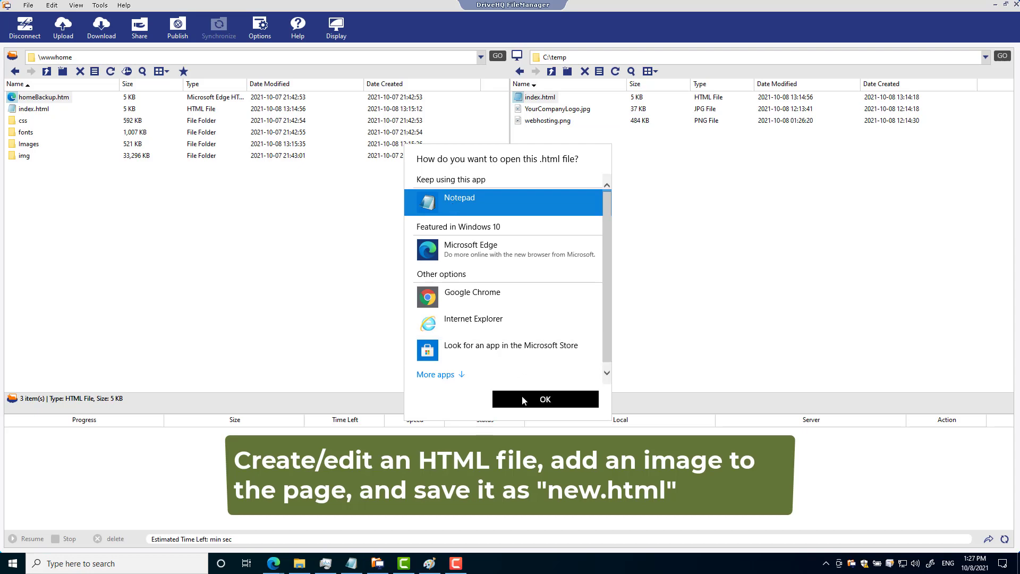
click(545, 399)
scroll(372, 265, down, 3)
drag(138, 171, 441, 271)
text(<p style='text-align:center'> 				<img src='images/webhosting.png' style='width:800px;text-align:center' /> 				</p>)
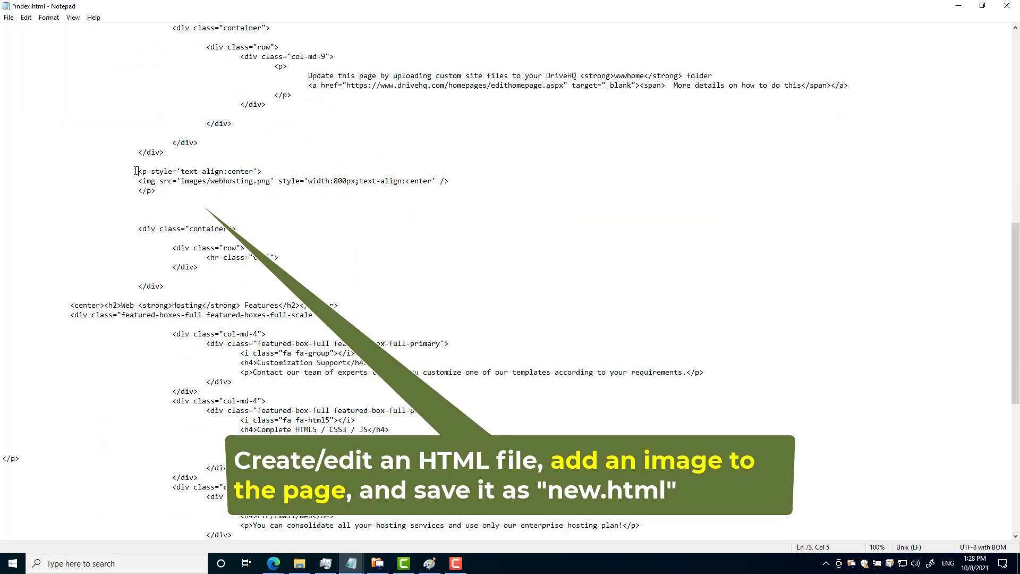
click(9, 17)
click(24, 64)
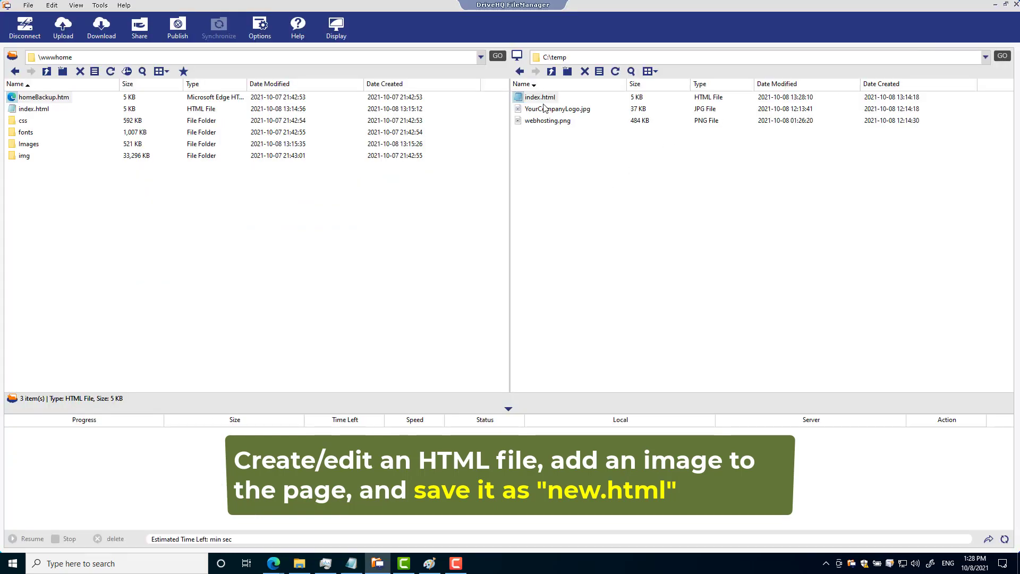
Step: Rename index.html in C:\temp as New.html and upload it to the \wwwhome folder
click(540, 98)
key(F2)
text(New)
key(Return)
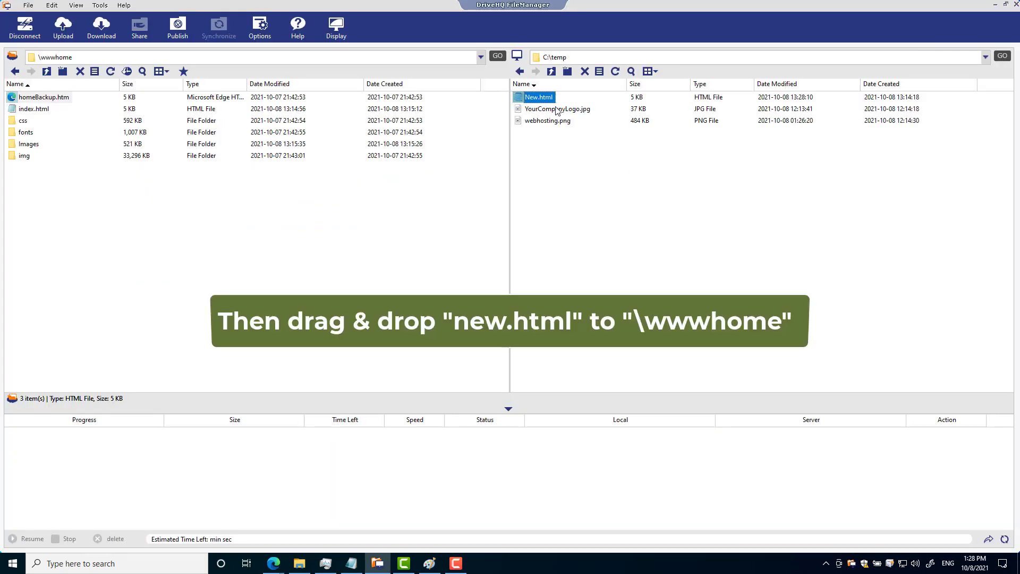
click(547, 102)
drag(547, 102, 180, 254)
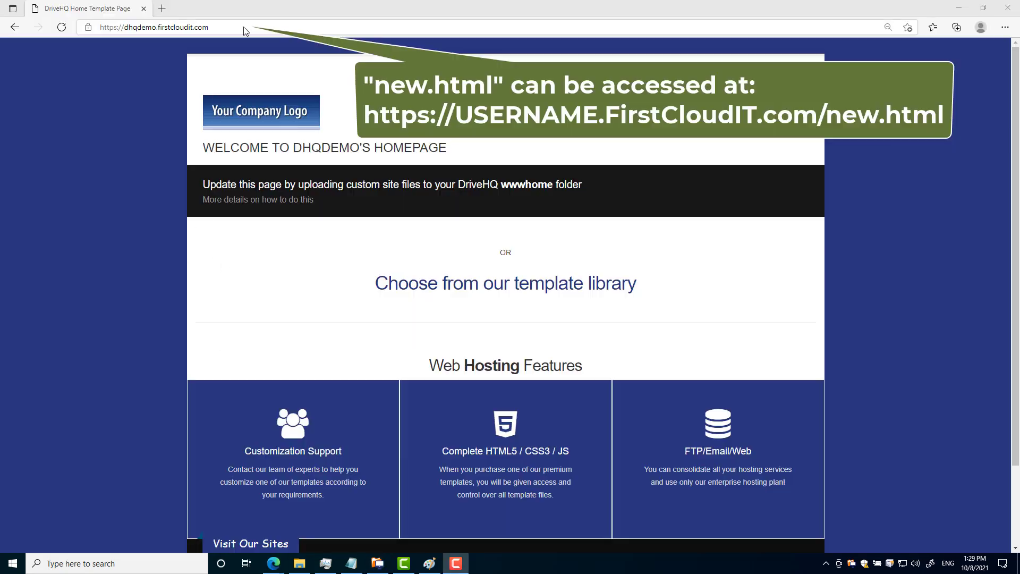
Step: Load dhqdemo.firstcloudit.com/new.html in the browser and look through the published page
click(260, 27)
click(266, 28)
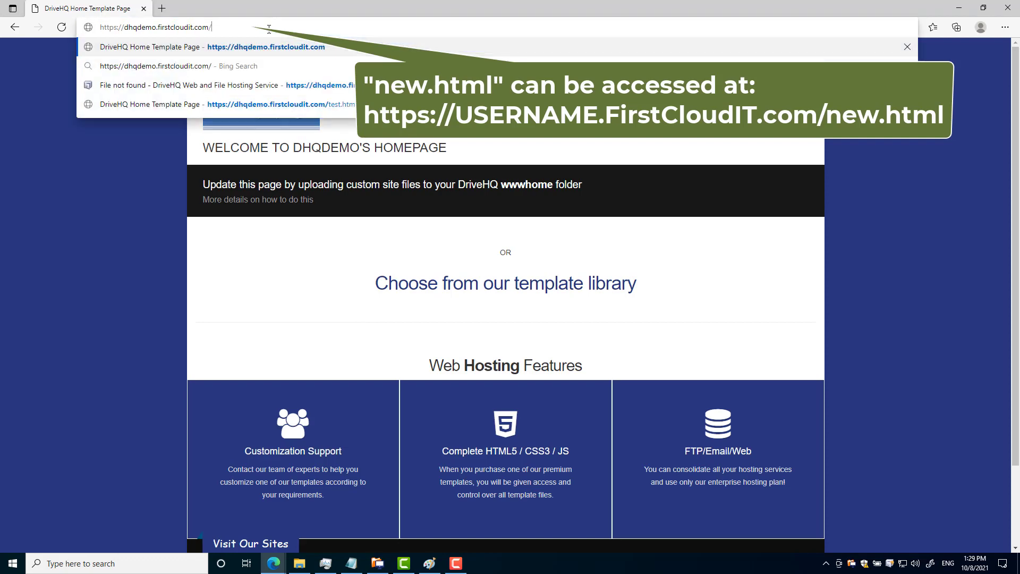
text(new.html)
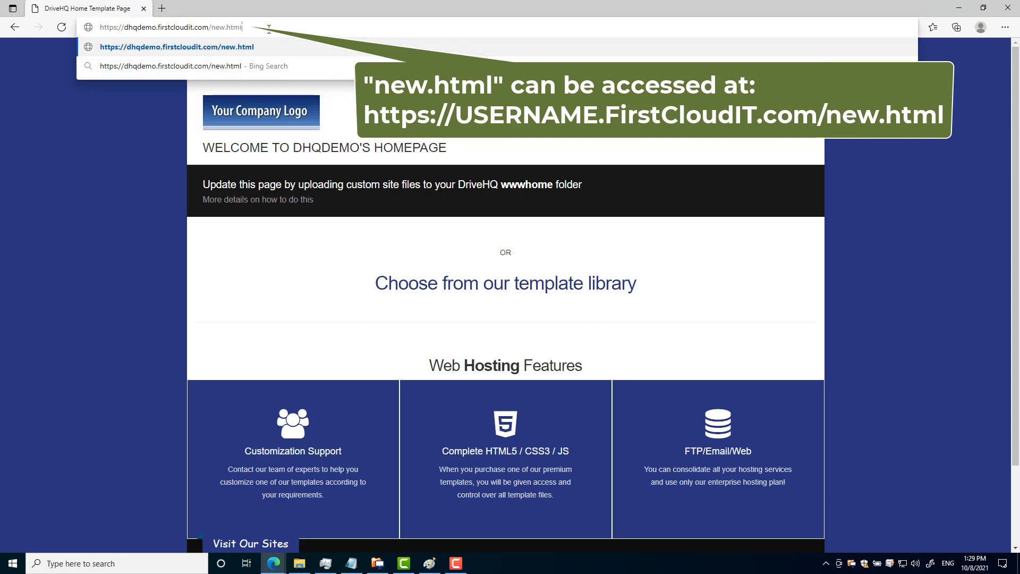
key(Return)
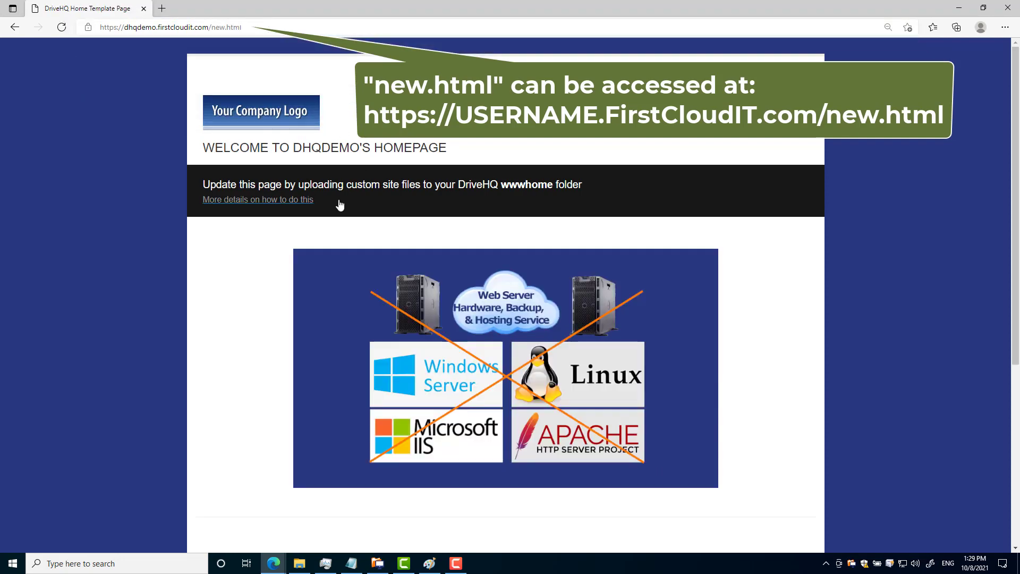
scroll(585, 229, down, 5)
scroll(586, 236, up, 5)
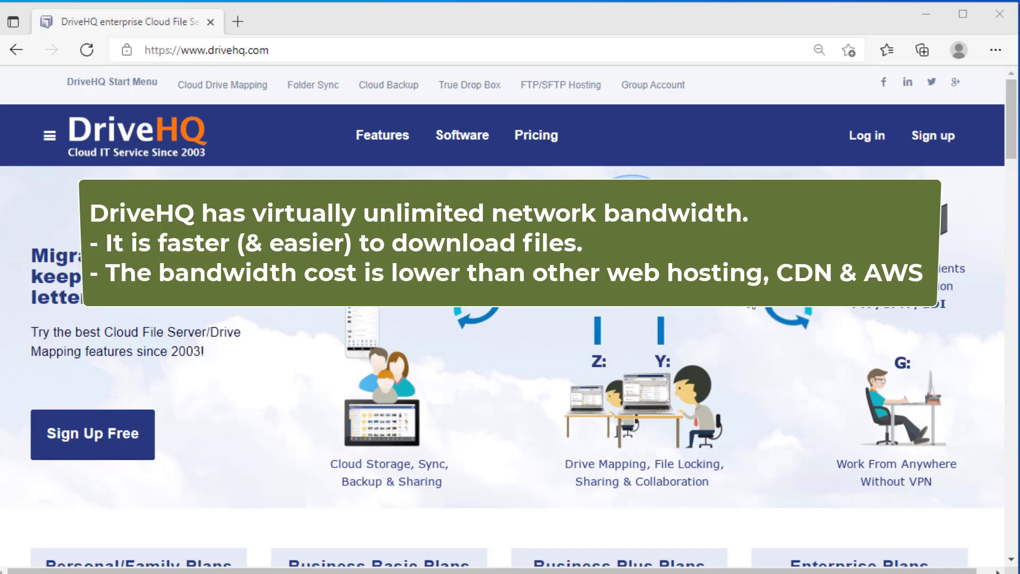
Step: Open DriveHQ's price comparison page and examine the section comparing it with Amazon Web Service
click(537, 140)
click(203, 416)
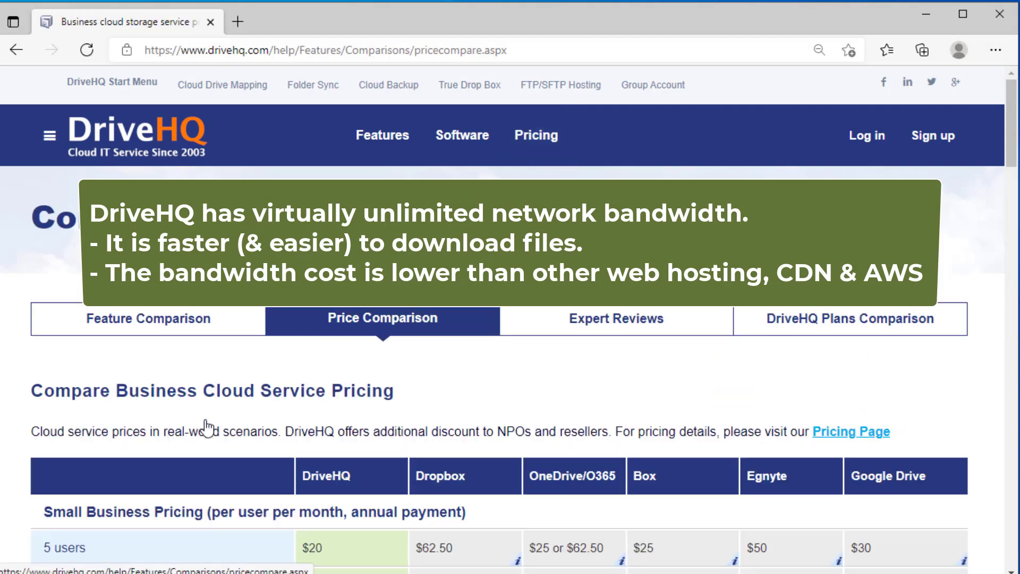
click(1013, 503)
click(1013, 503)
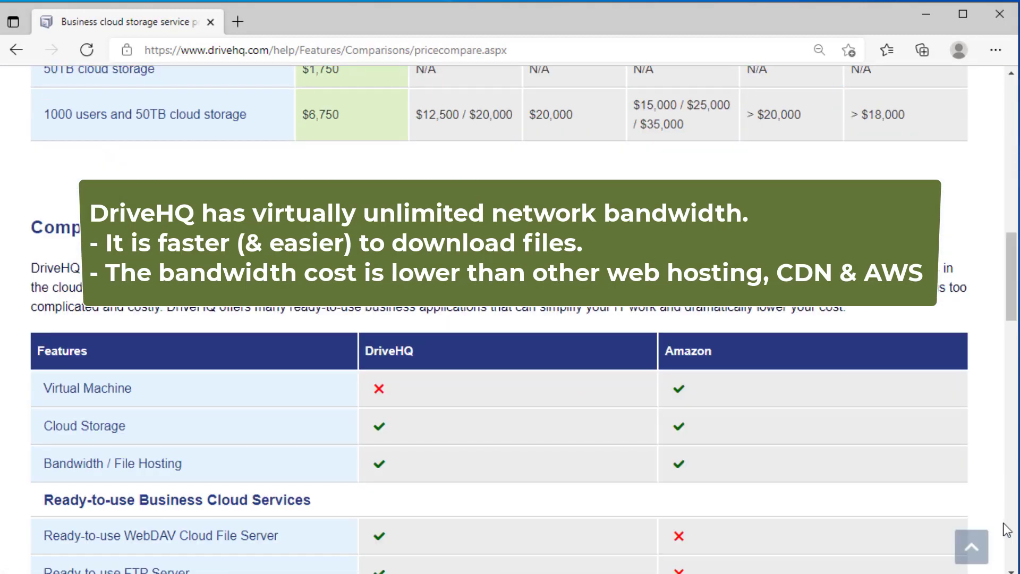
scroll(1008, 478, down, 3)
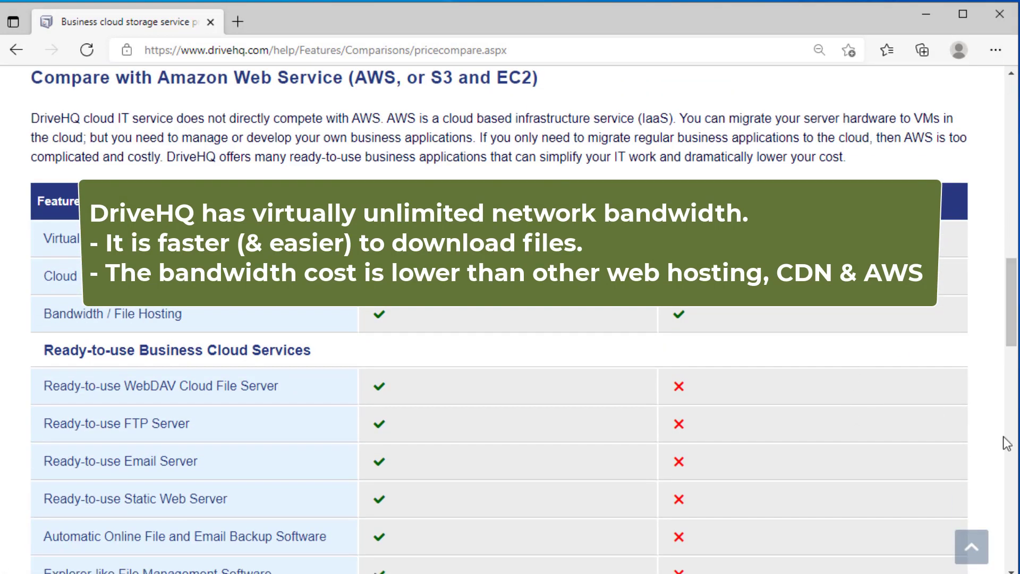
click(1014, 525)
scroll(1013, 479, down, 4)
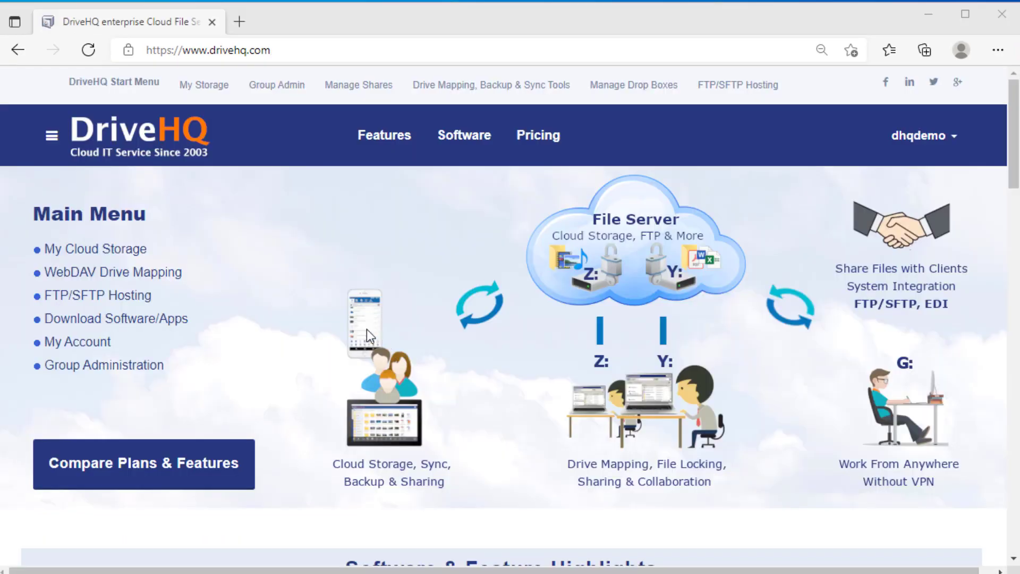
mouse_move(170, 142)
click(275, 250)
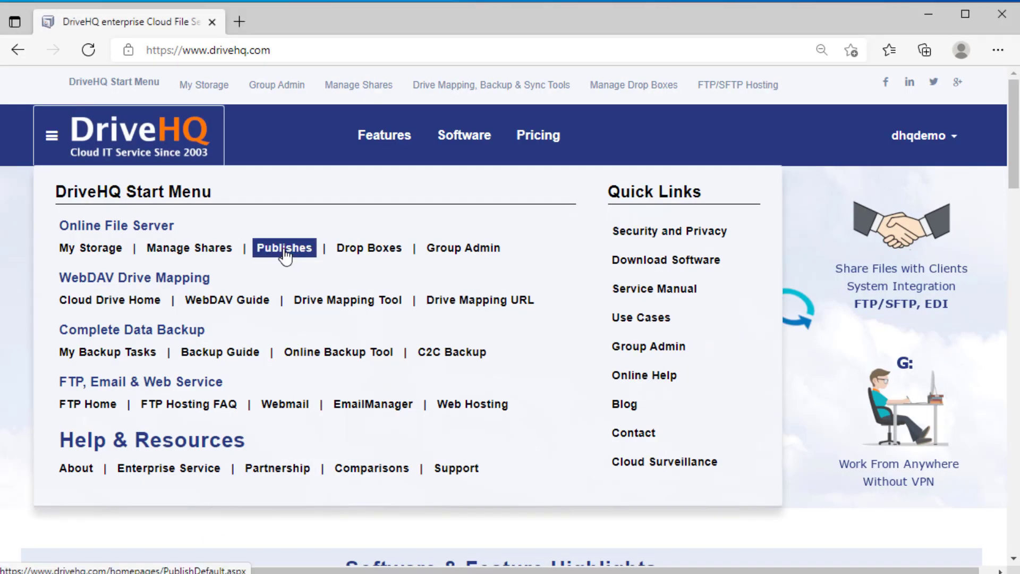
click(805, 352)
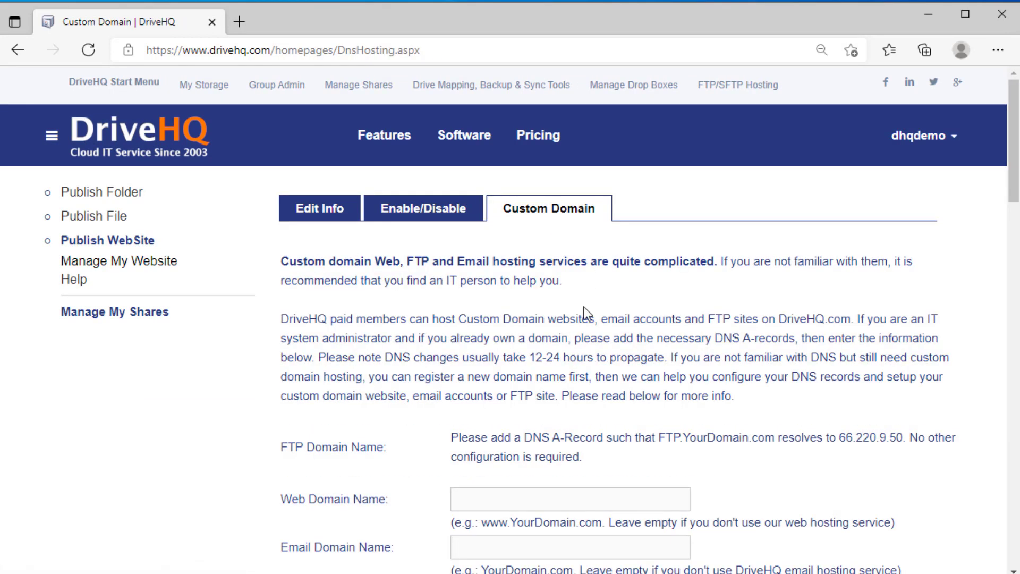
scroll(585, 319, down, 1)
click(498, 420)
text(www.Y)
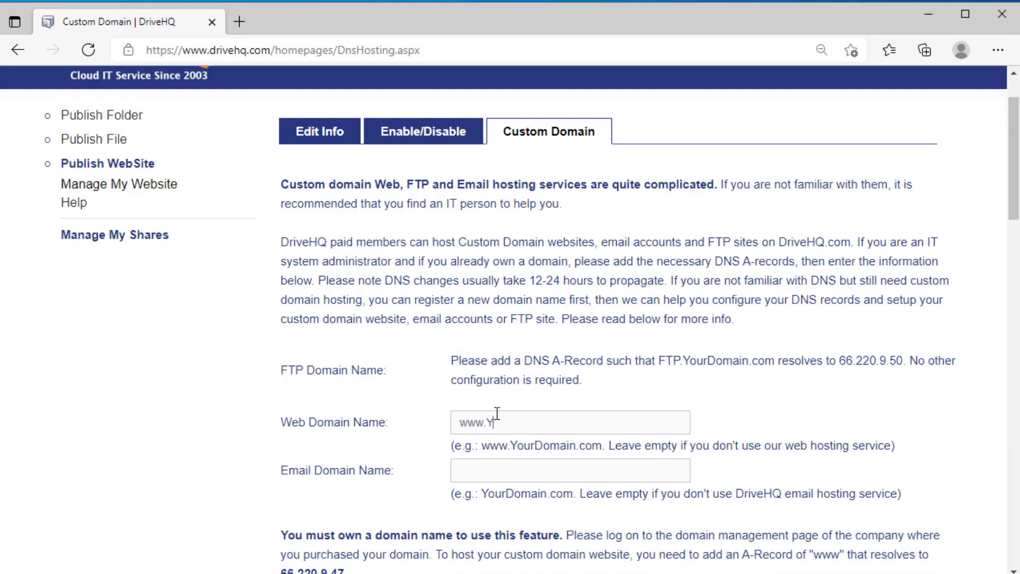
text(ourDomain.com)
Step: Read the custom domain page's domain ownership requirement, DNS record instructions and paid setup services
scroll(656, 321, down, 3)
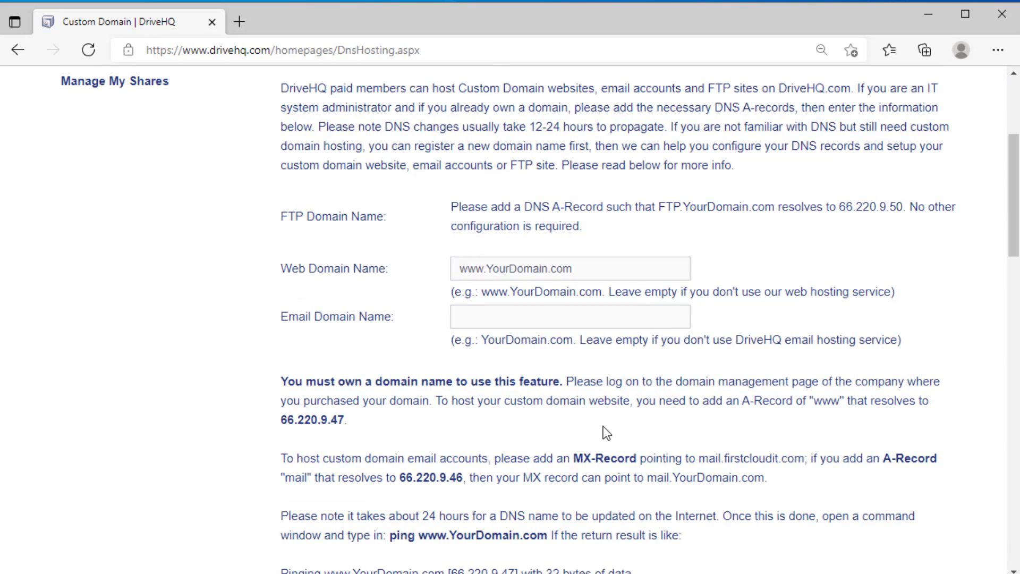
scroll(433, 401, down, 1)
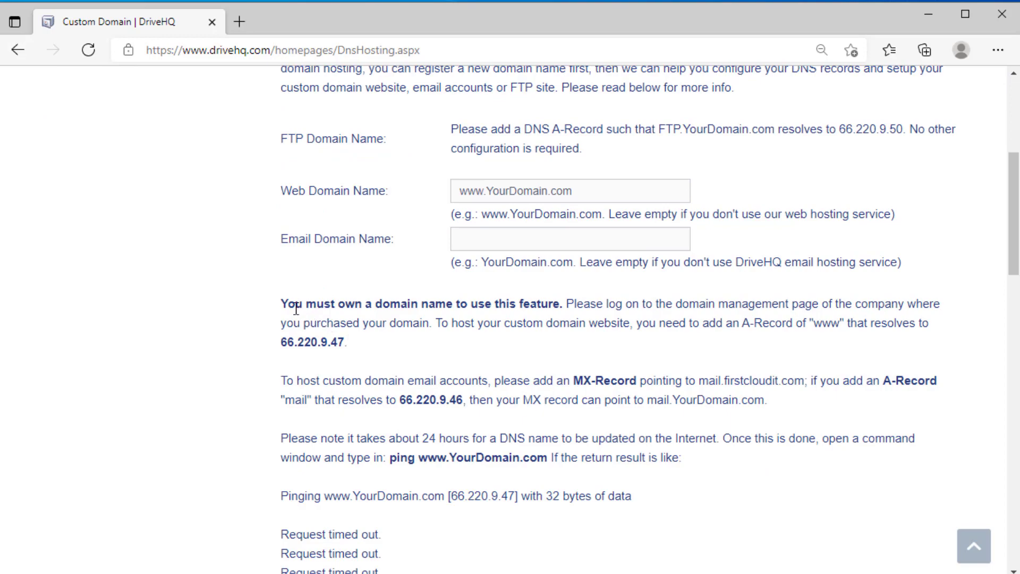
drag(282, 304, 581, 304)
click(649, 356)
scroll(582, 388, down, 10)
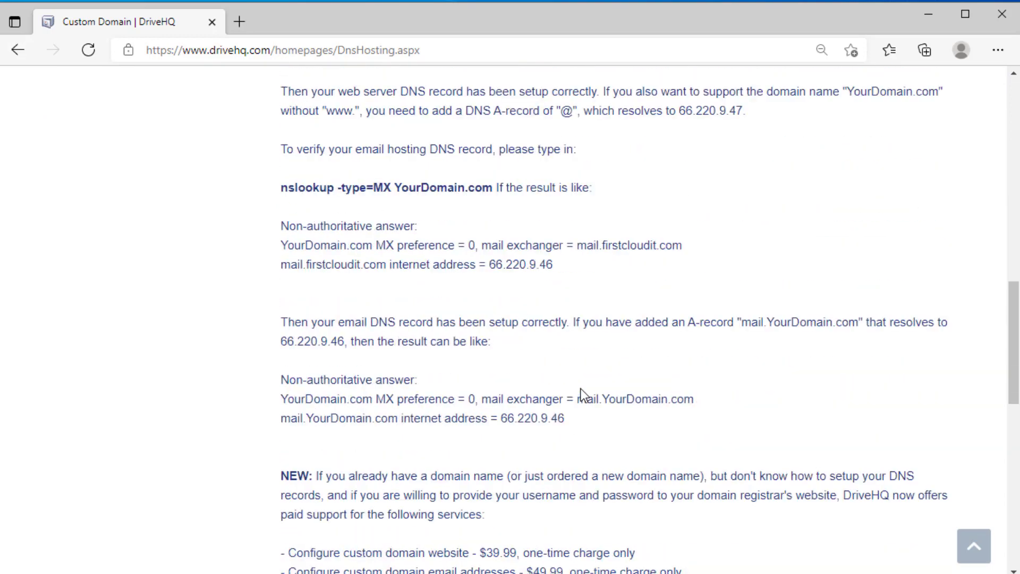
scroll(581, 388, down, 7)
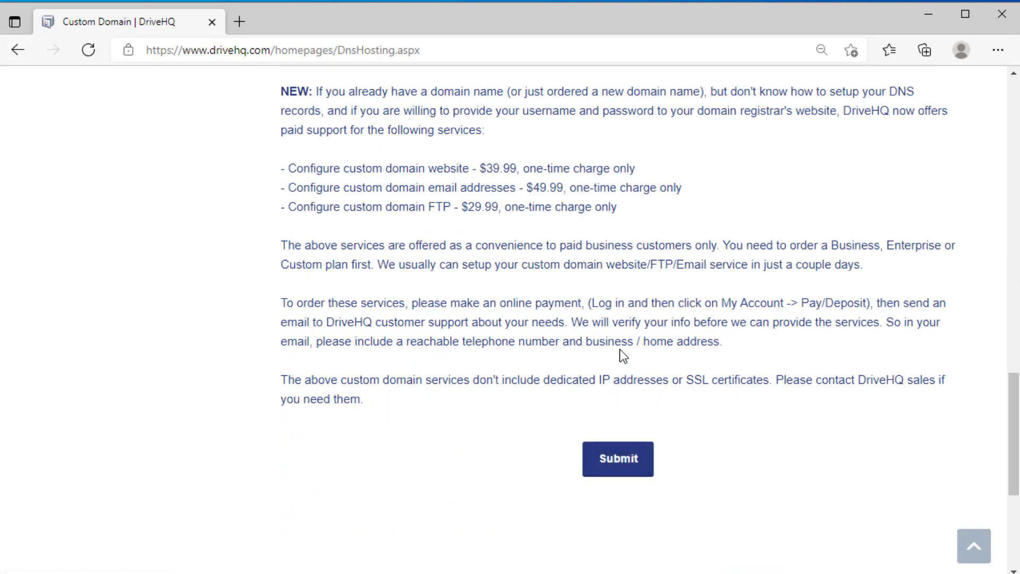
scroll(621, 349, up, 3)
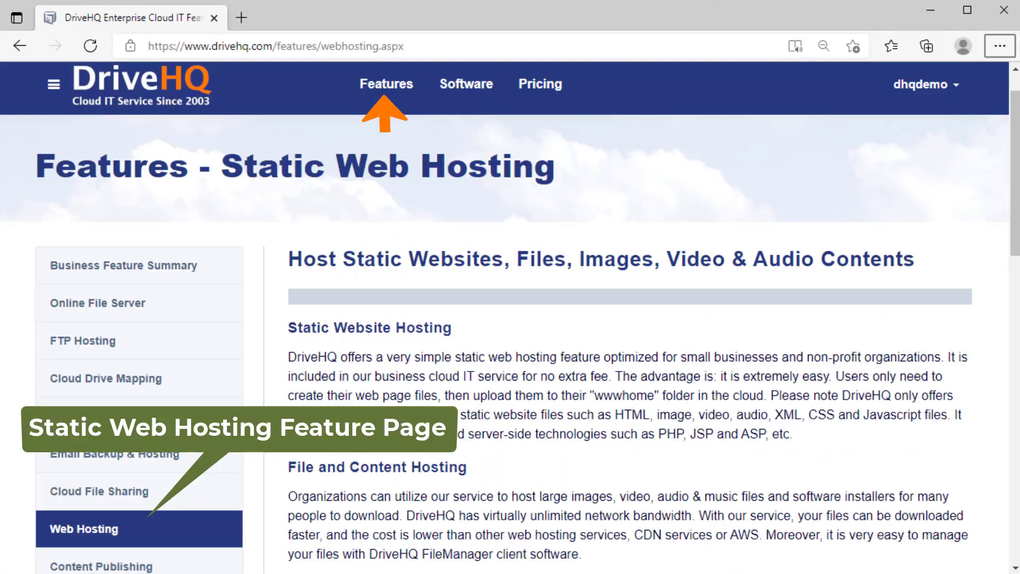